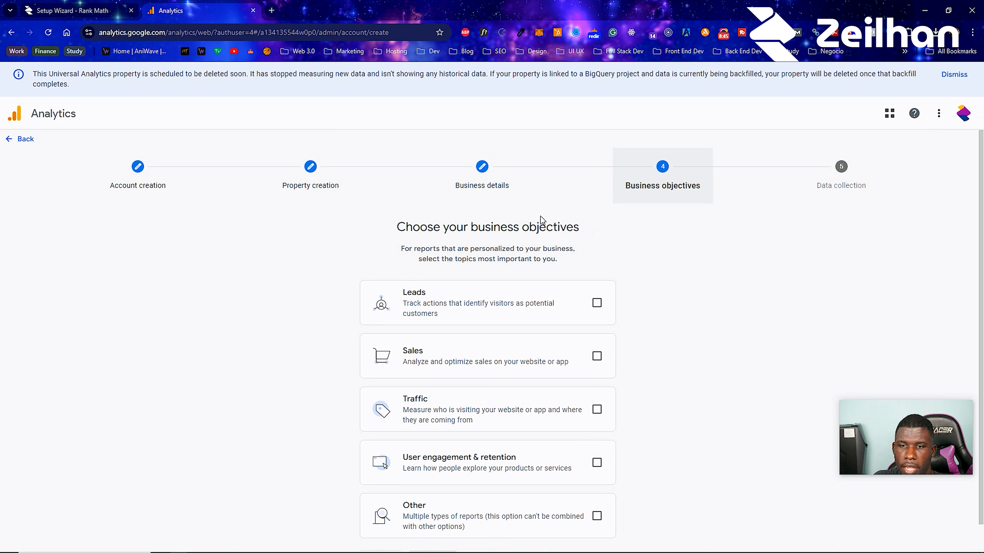
# Try to select all five business objectives, from Leads through Other.
pyautogui.scroll(-1, 513, 241)
pyautogui.click(598, 280)
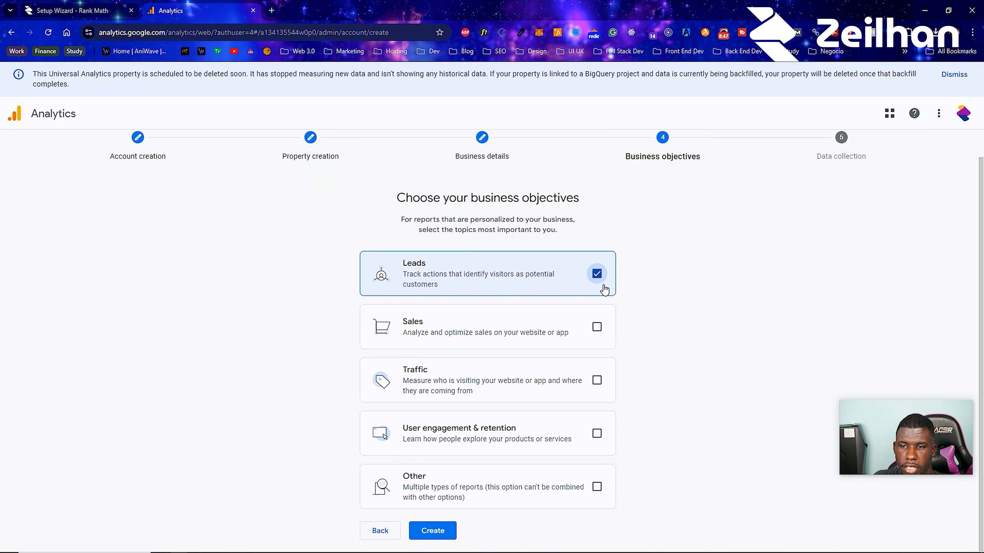
pyautogui.click(598, 328)
pyautogui.click(596, 381)
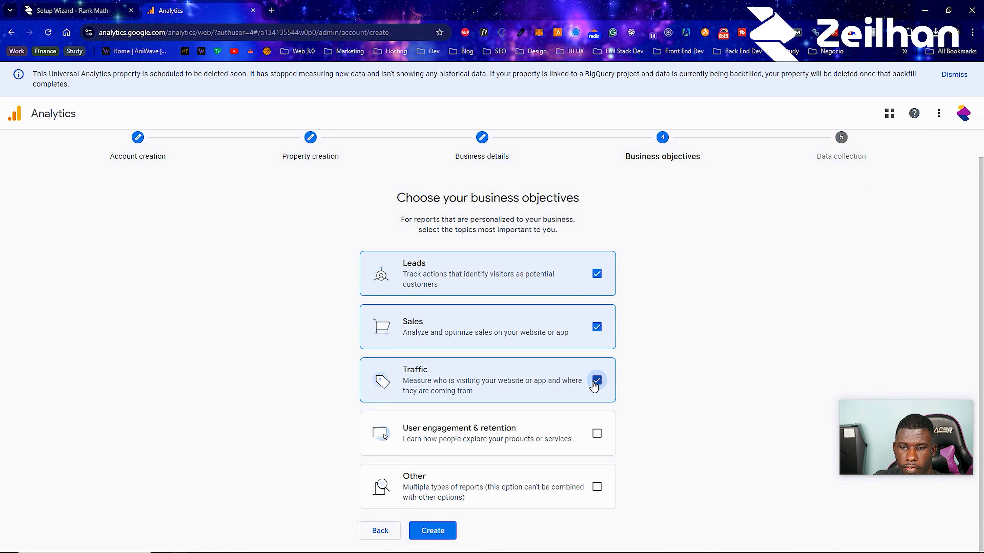
pyautogui.click(602, 437)
pyautogui.click(597, 487)
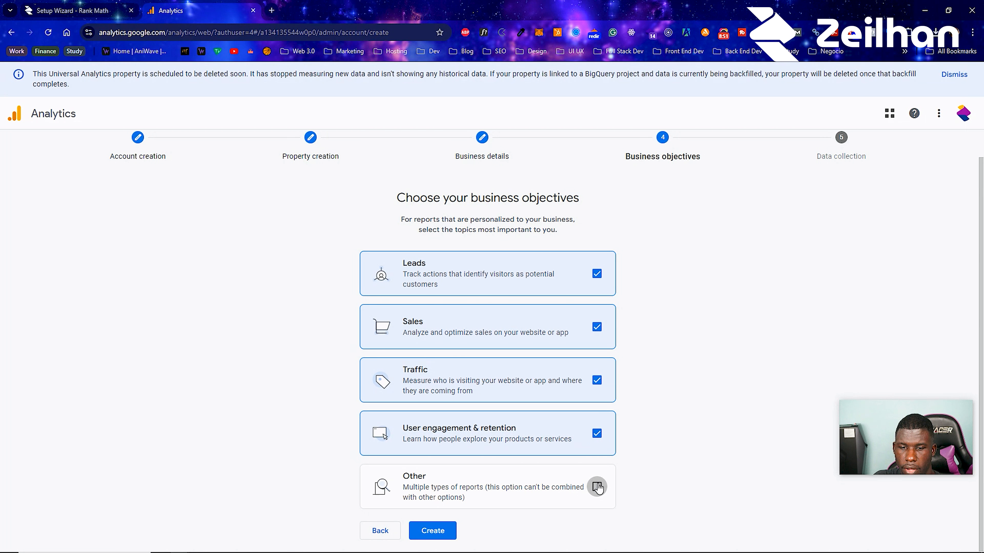
# Choose Leads, Sales, Traffic, and User engagement & retention as business objectives and create the Analytics account.
pyautogui.click(598, 276)
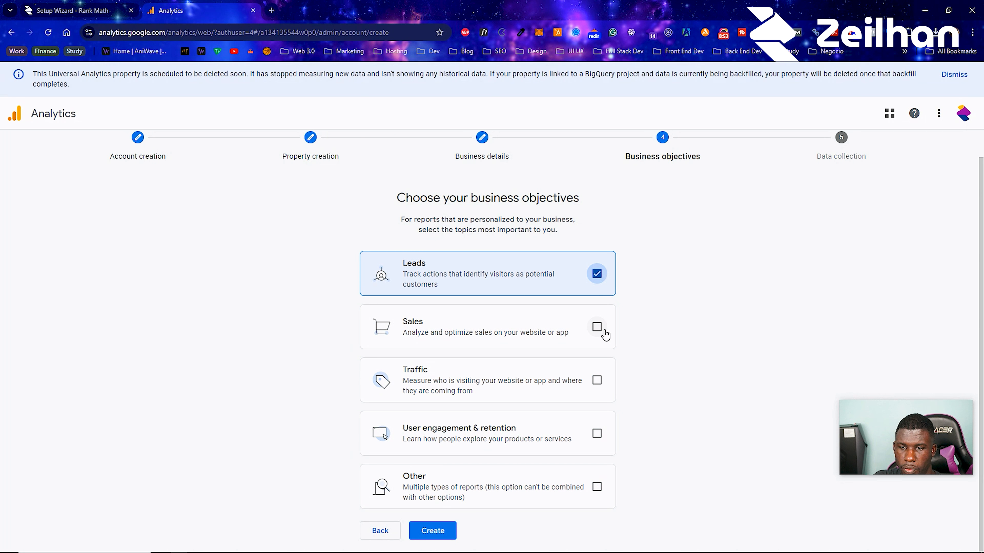
pyautogui.click(598, 328)
pyautogui.click(598, 381)
pyautogui.click(599, 433)
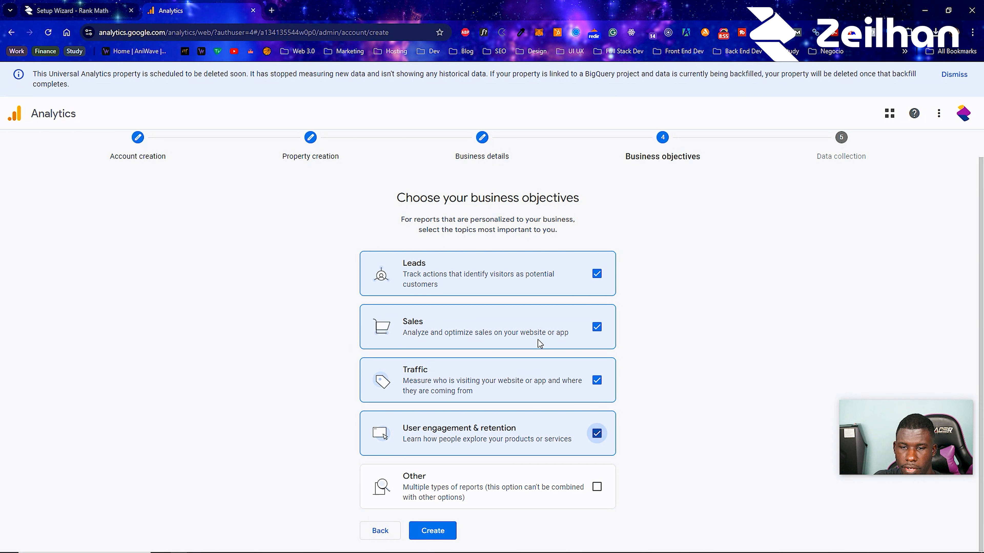
pyautogui.click(445, 531)
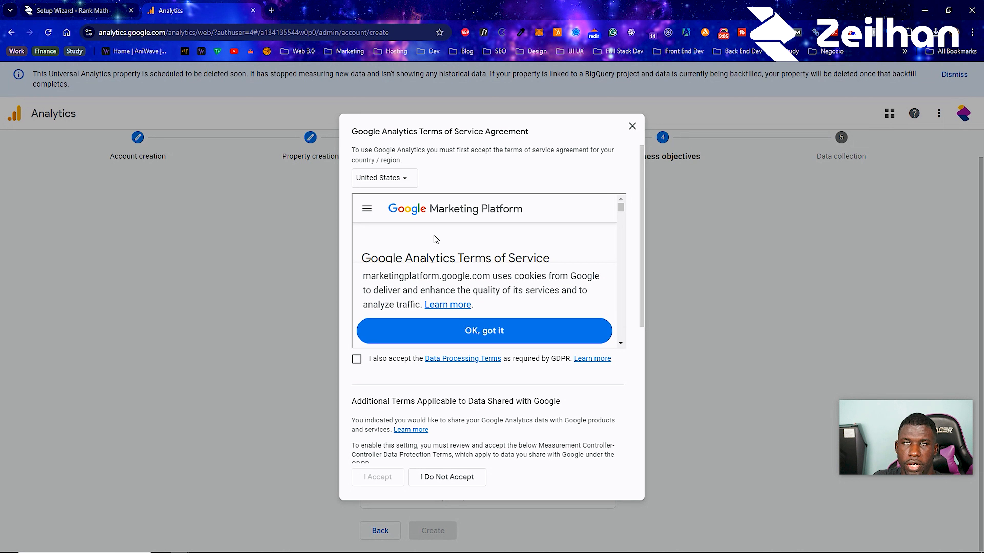
# Set the country for the Google Analytics Terms of Service Agreement to Jamaica.
pyautogui.click(385, 177)
pyautogui.scroll(-20, 401, 255)
pyautogui.scroll(-5, 401, 255)
pyautogui.click(402, 357)
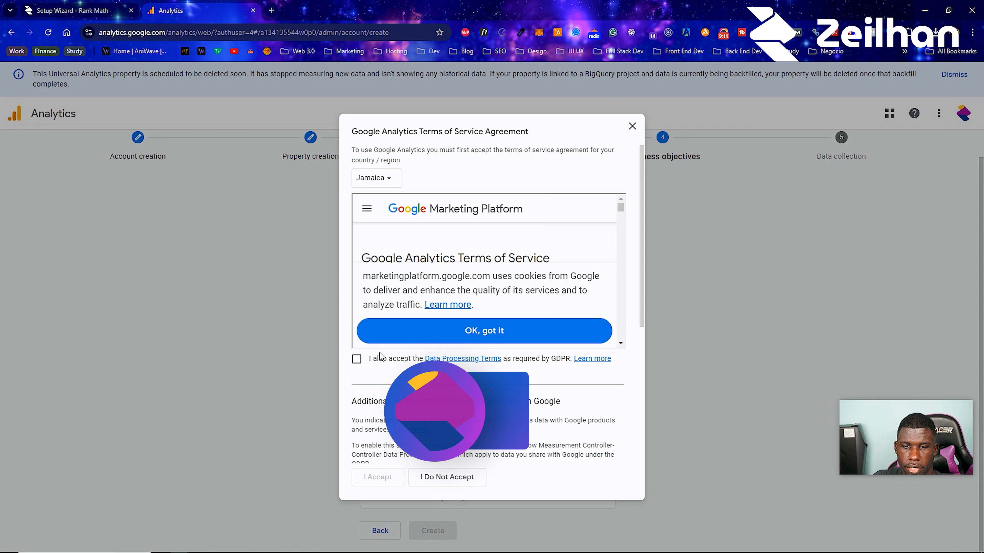
# Agree to the Data Processing Terms and the Measurement Controller-Controller Data Protection Terms, and accept the service agreement.
pyautogui.click(356, 359)
pyautogui.click(436, 330)
pyautogui.scroll(-15, 437, 329)
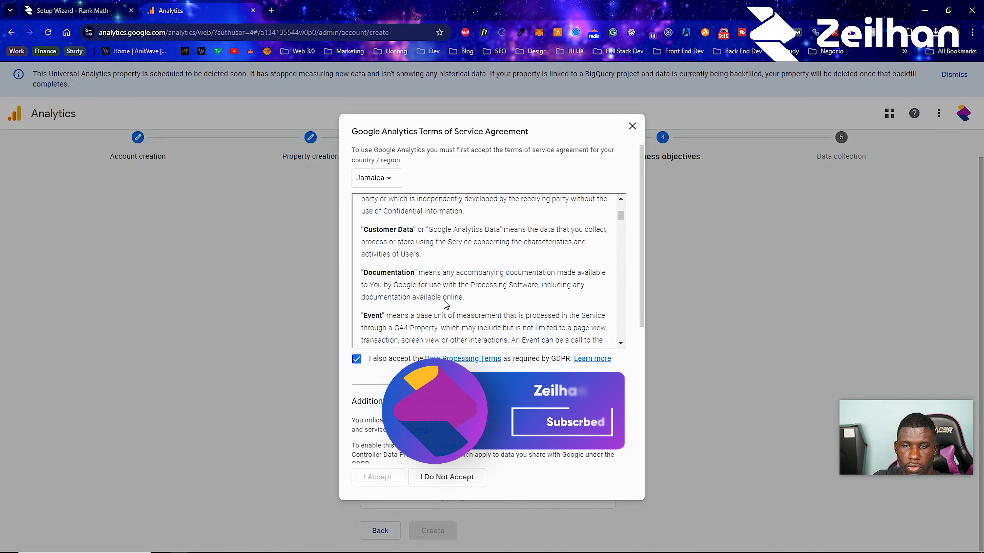
pyautogui.scroll(-15, 445, 307)
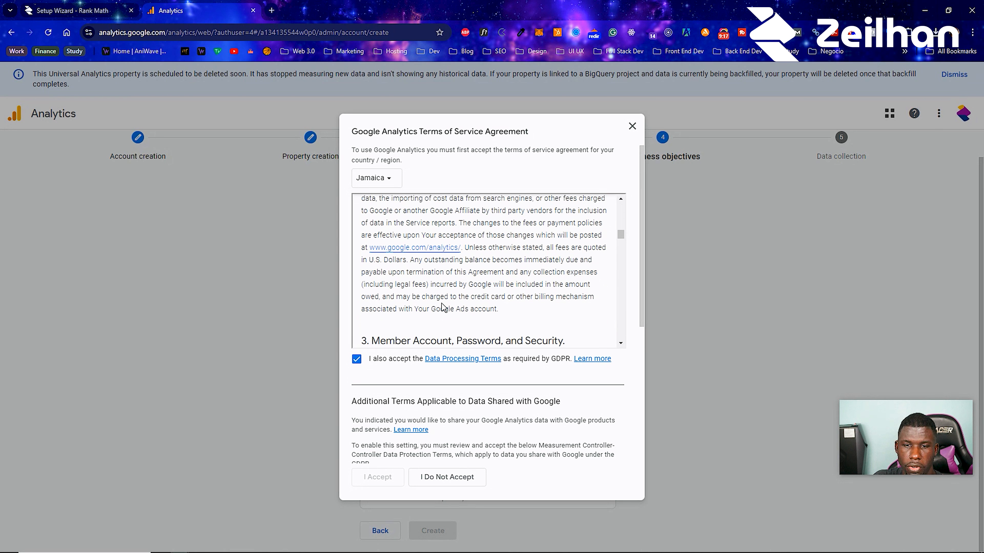
pyautogui.scroll(-15, 442, 308)
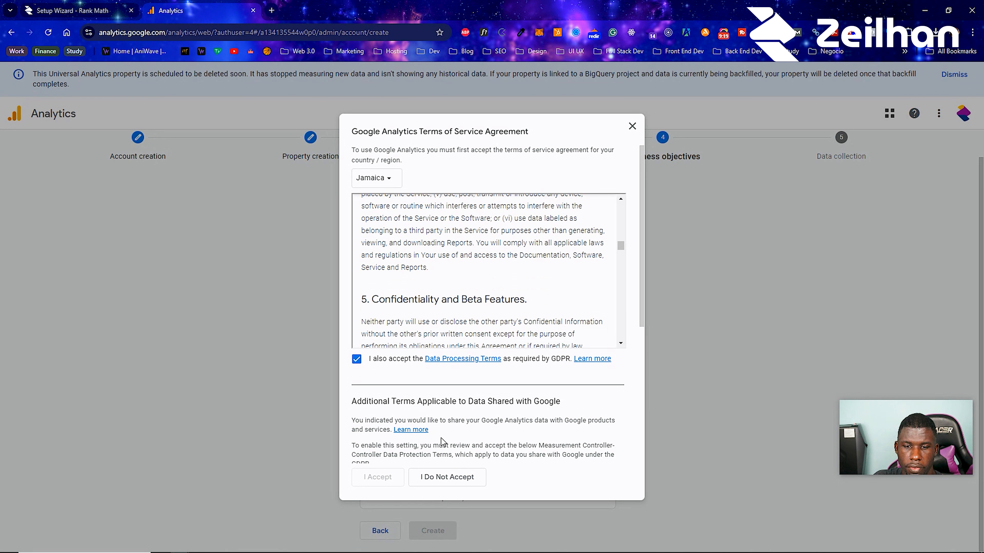
pyautogui.scroll(-15, 444, 440)
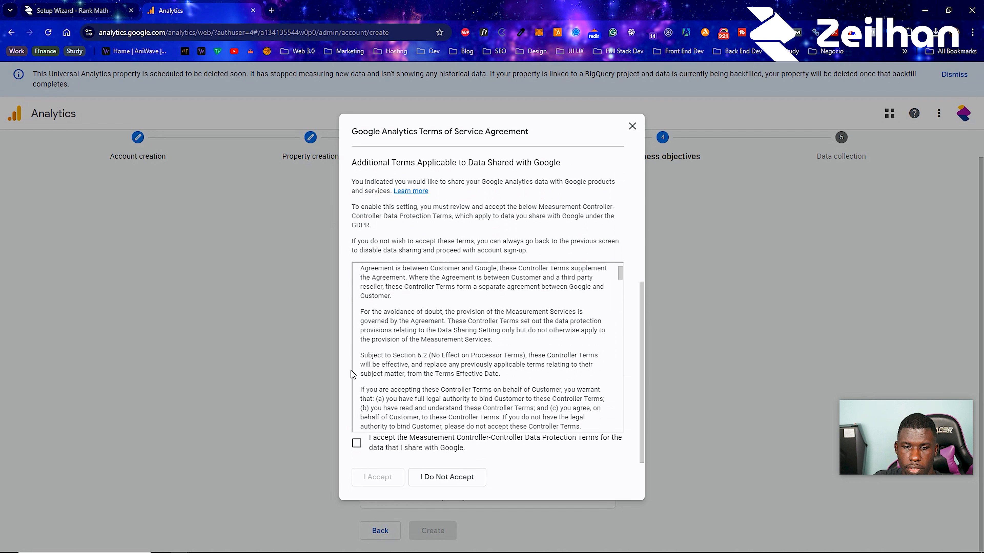
pyautogui.click(357, 443)
pyautogui.click(375, 477)
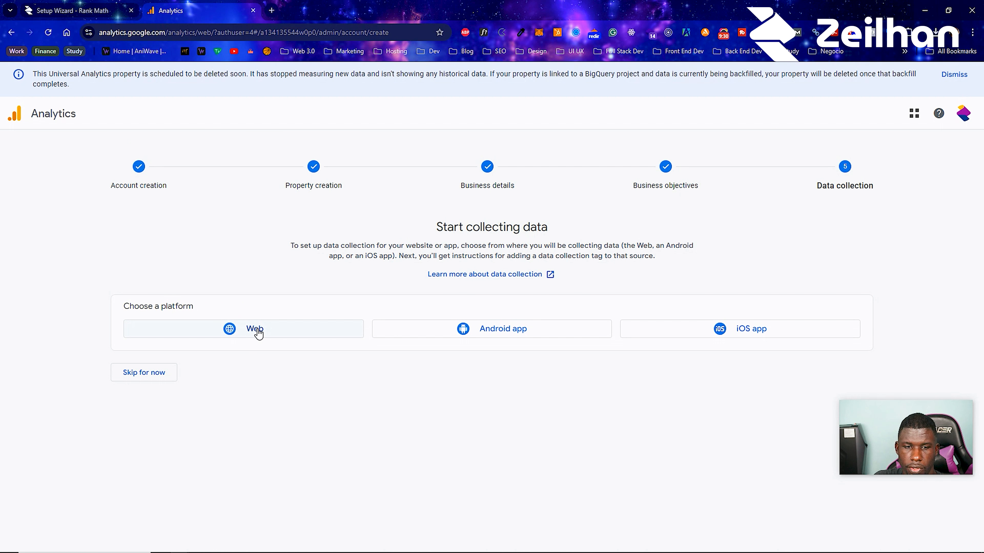
# Start a web data stream and set its https website URL to zeilhantutorials.co.uk, copied from the Rank Math page's address.
pyautogui.click(258, 330)
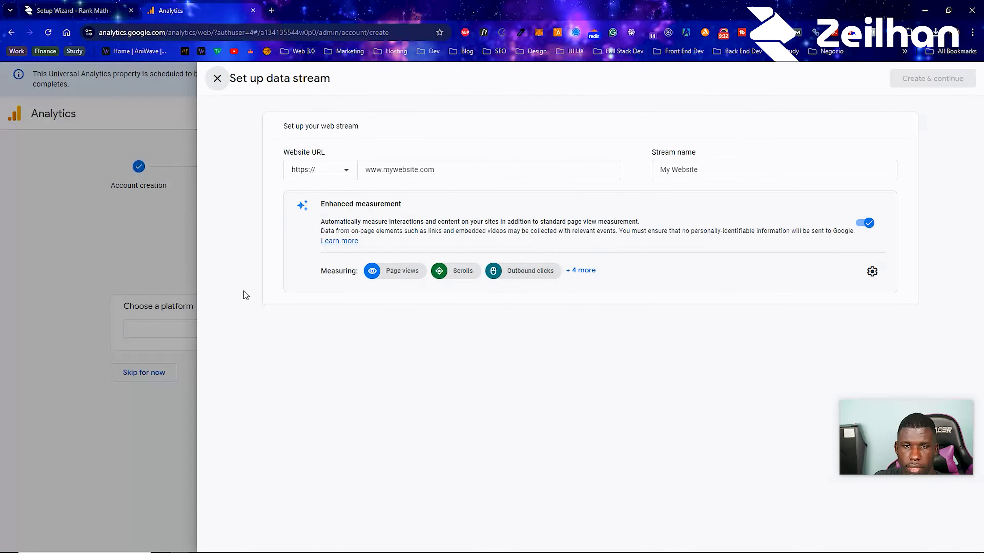
pyautogui.click(318, 170)
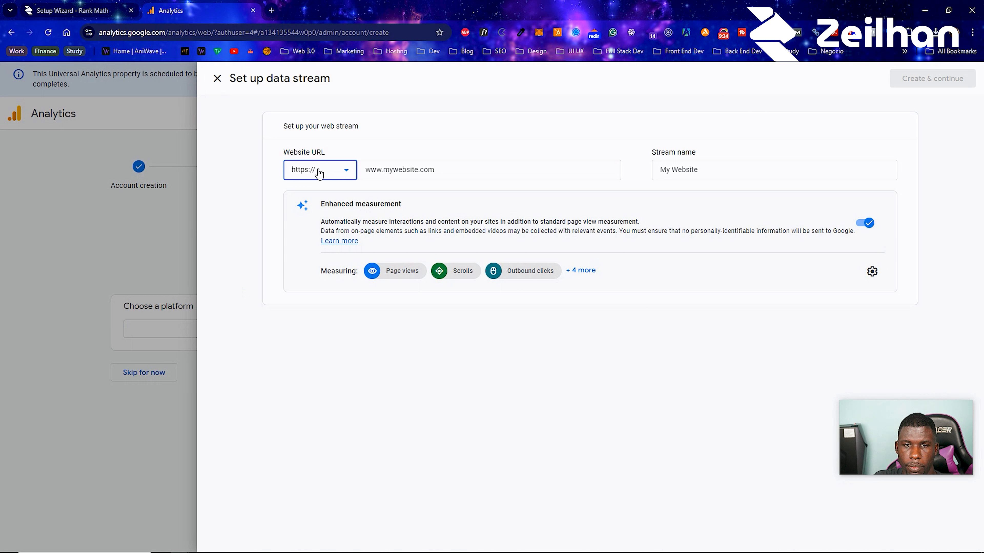
pyautogui.click(315, 229)
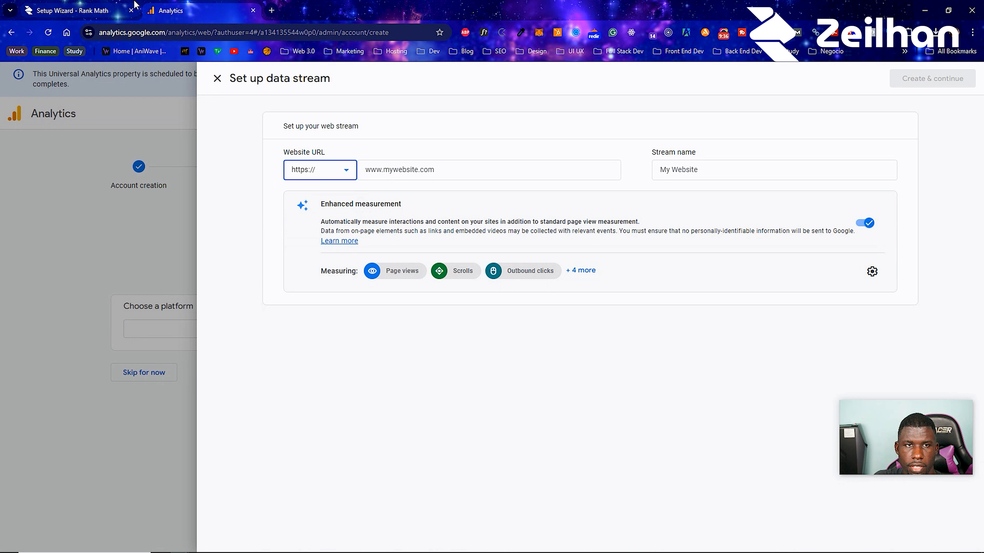
pyautogui.click(142, 6)
pyautogui.click(163, 34)
pyautogui.click(167, 33)
pyautogui.moveTo(188, 32); pyautogui.dragTo(122, 32)
pyautogui.hotkey('ctrl', 'c')
pyautogui.click(170, 10)
pyautogui.rightClick(415, 170)
pyautogui.click(457, 271)
# Name the stream "Zeilhan Tutorials Website WP" and create it.
pyautogui.click(783, 171)
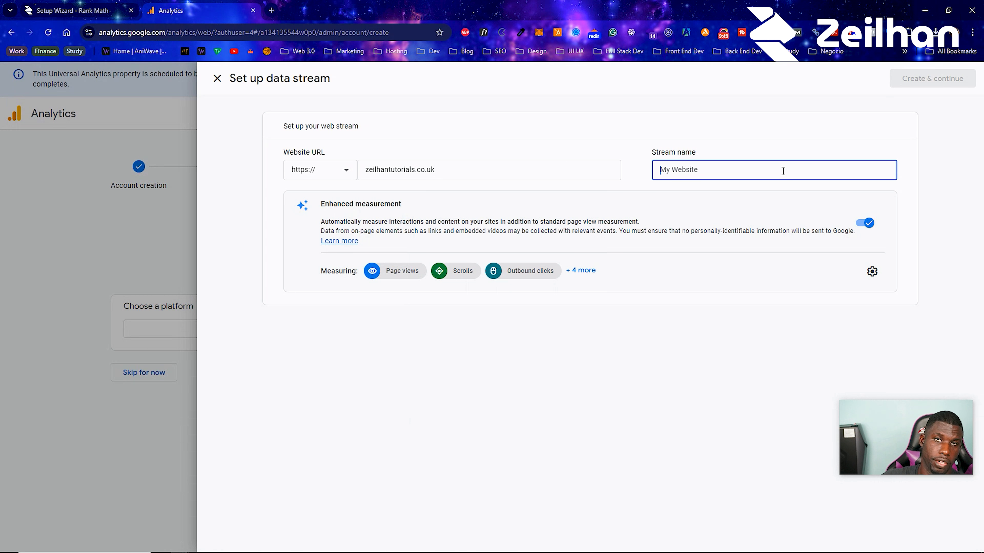
pyautogui.write('Zeilhan Tutorials Website WP')
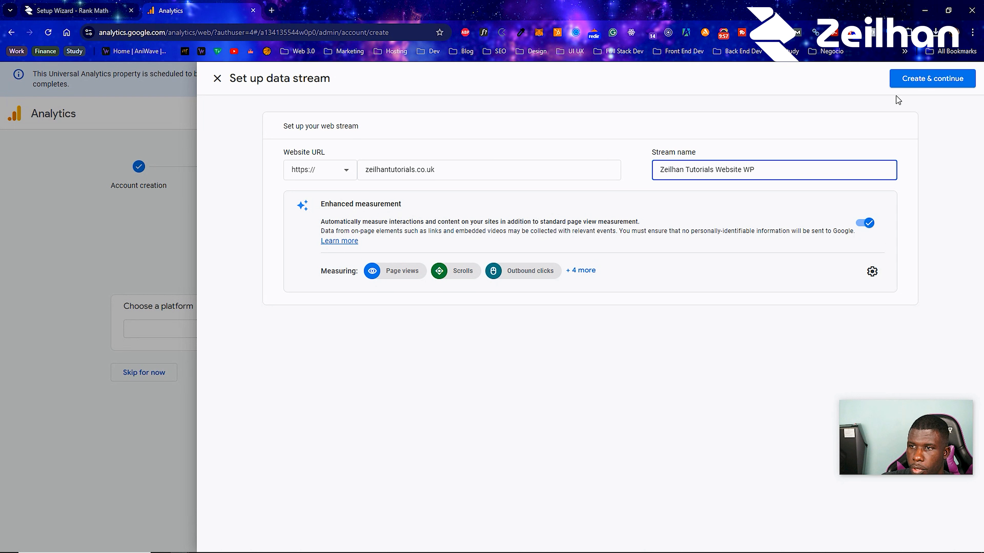
pyautogui.click(928, 84)
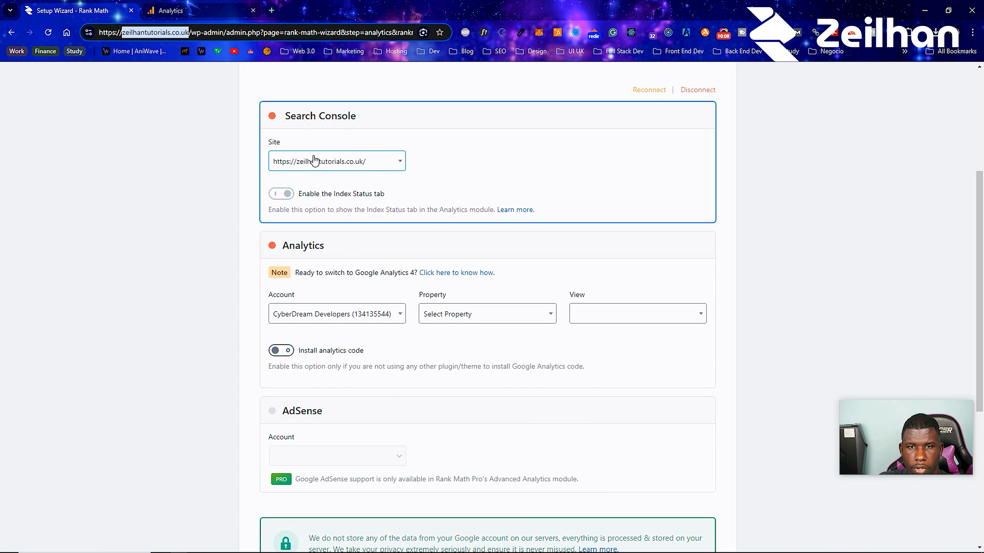
# Check the available Search Console sites and Analytics accounts in the Rank Math setup wizard, and reload the page.
pyautogui.click(315, 163)
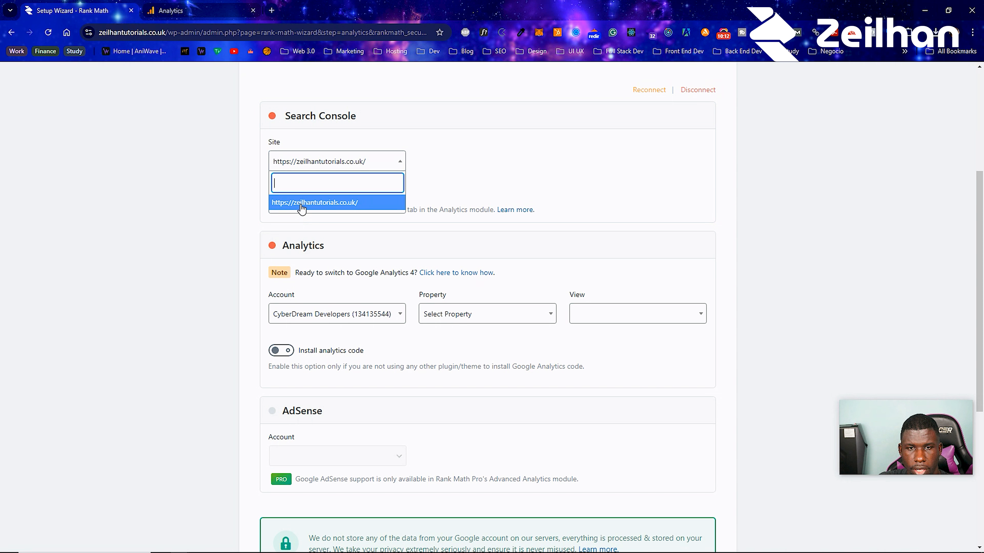
pyautogui.click(441, 181)
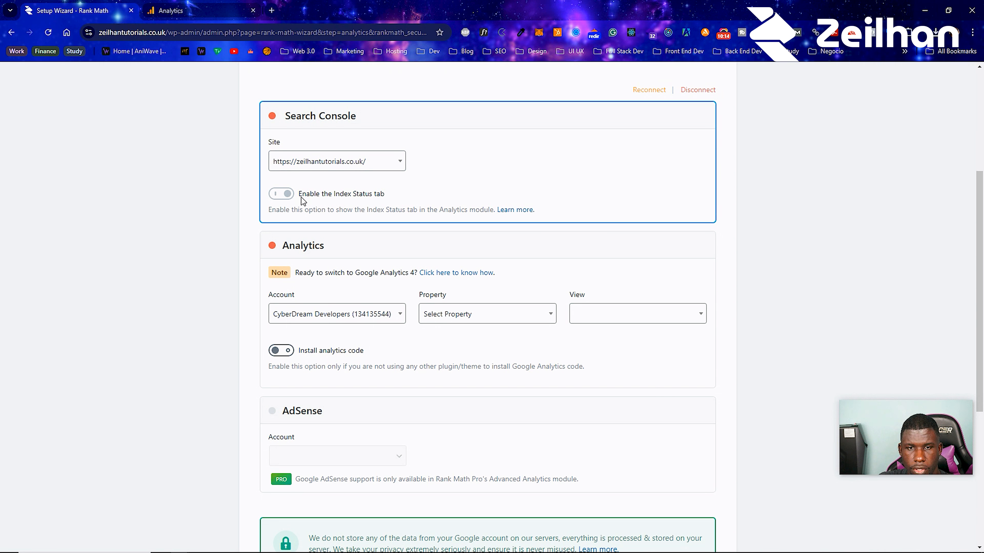
pyautogui.click(306, 314)
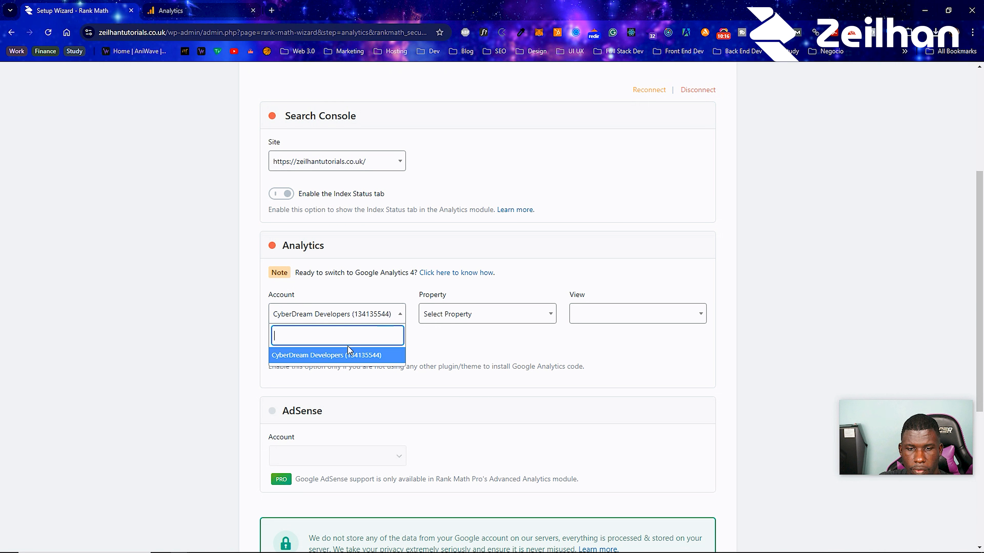
pyautogui.click(241, 314)
pyautogui.click(55, 30)
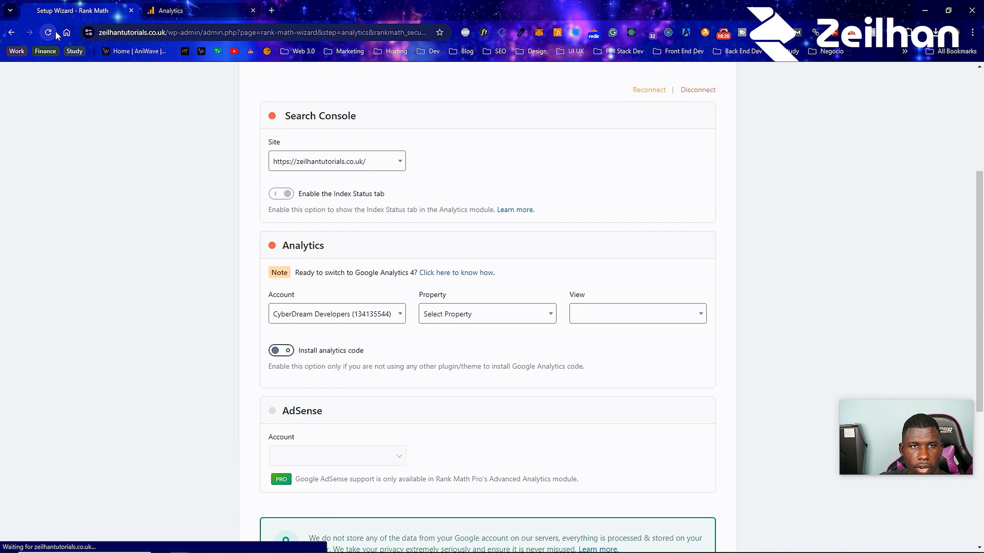
pyautogui.click(337, 161)
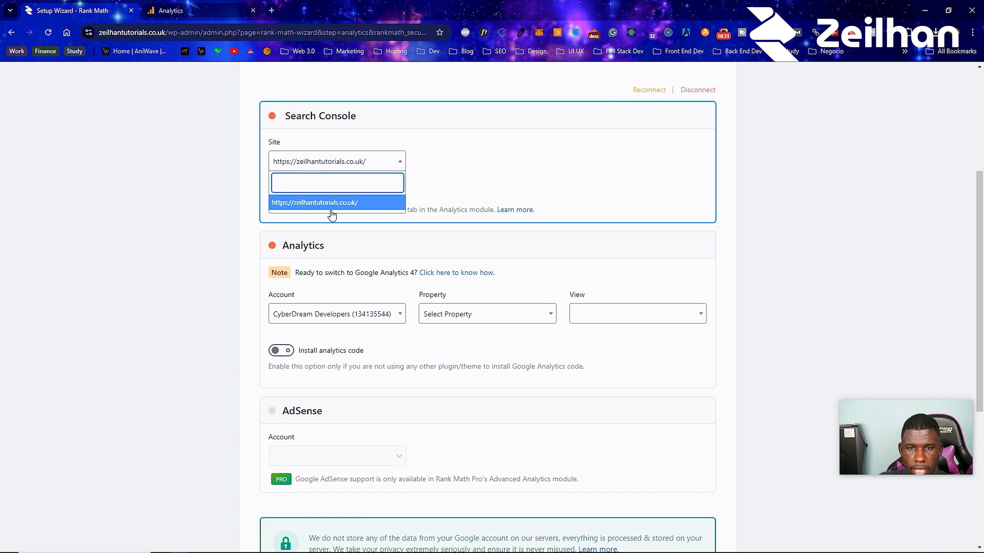
pyautogui.click(332, 314)
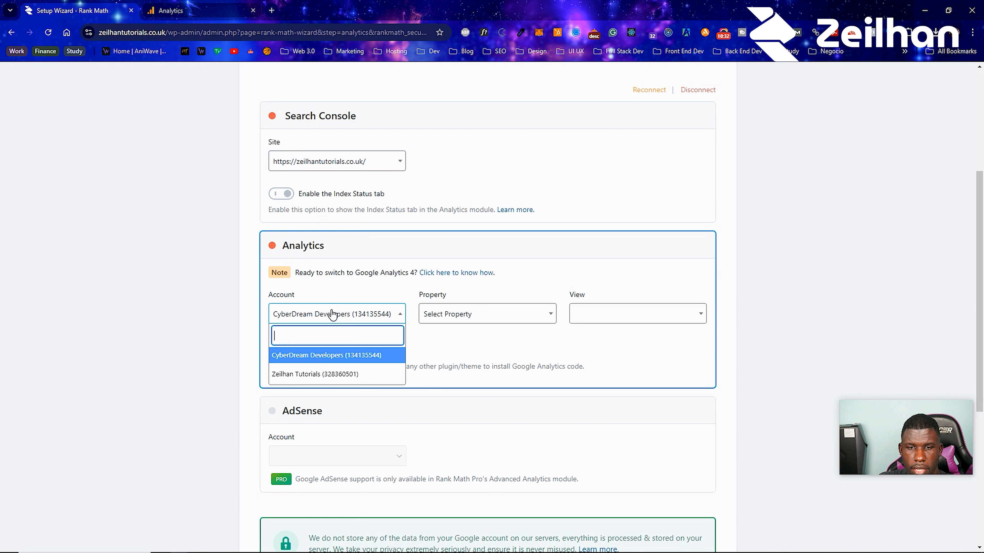
pyautogui.click(324, 374)
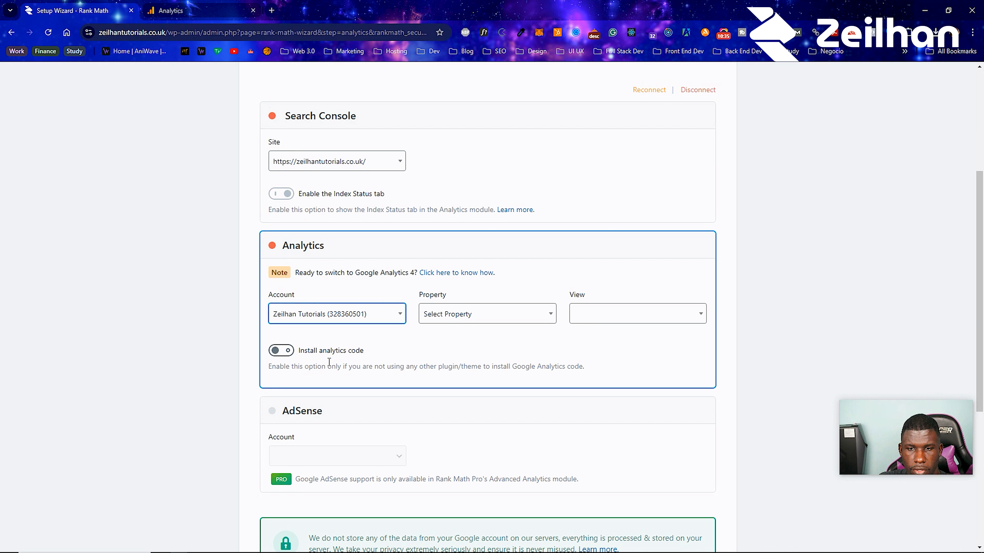
# Set the Analytics property to Tech Review Affiliate with Zeilhan Tutorials Website WP as its data stream.
pyautogui.click(453, 314)
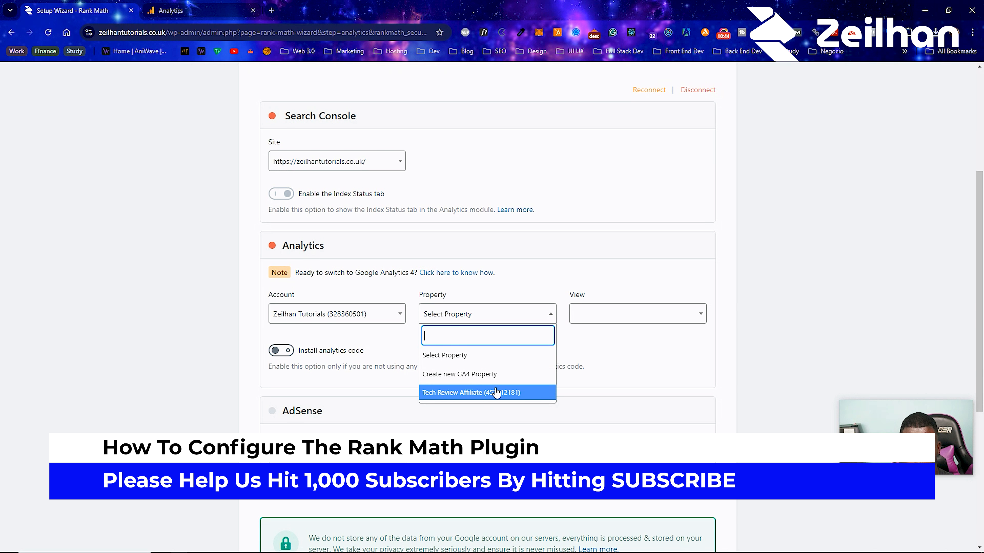
pyautogui.click(509, 391)
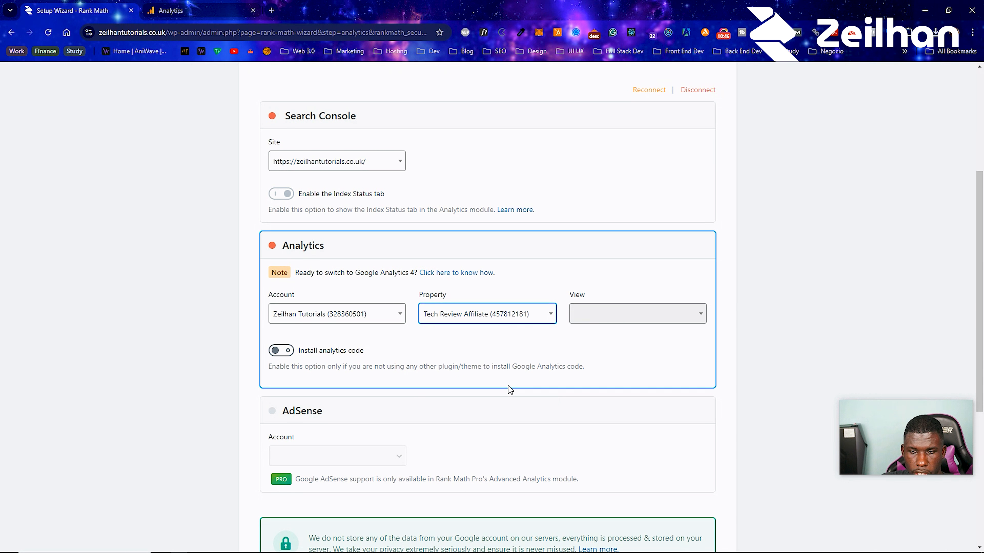
pyautogui.click(645, 319)
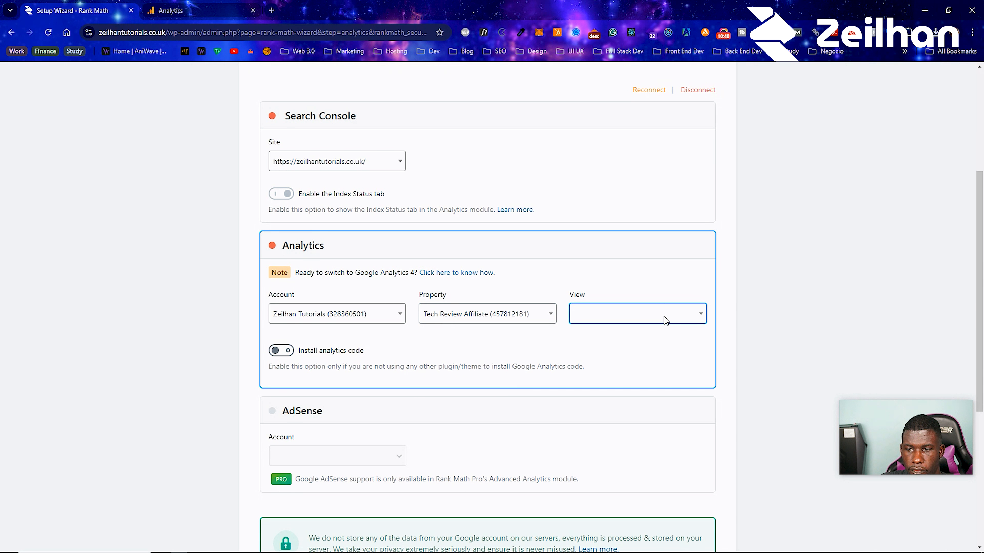
pyautogui.click(658, 320)
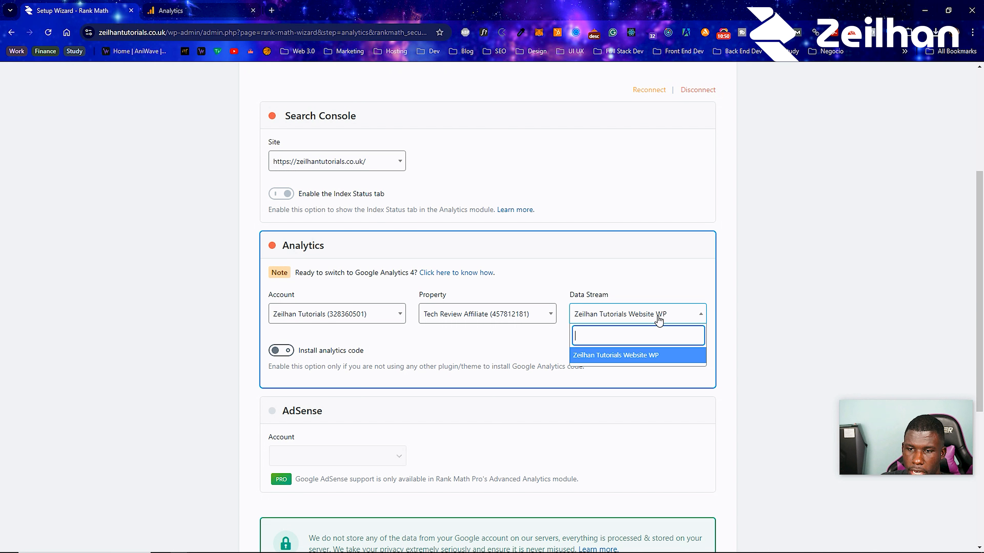
pyautogui.click(203, 10)
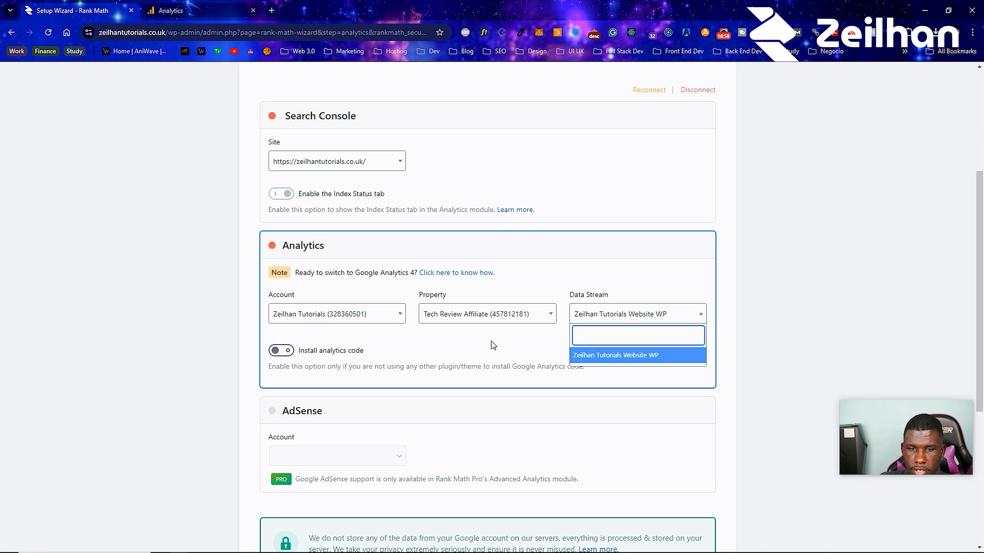
pyautogui.click(490, 342)
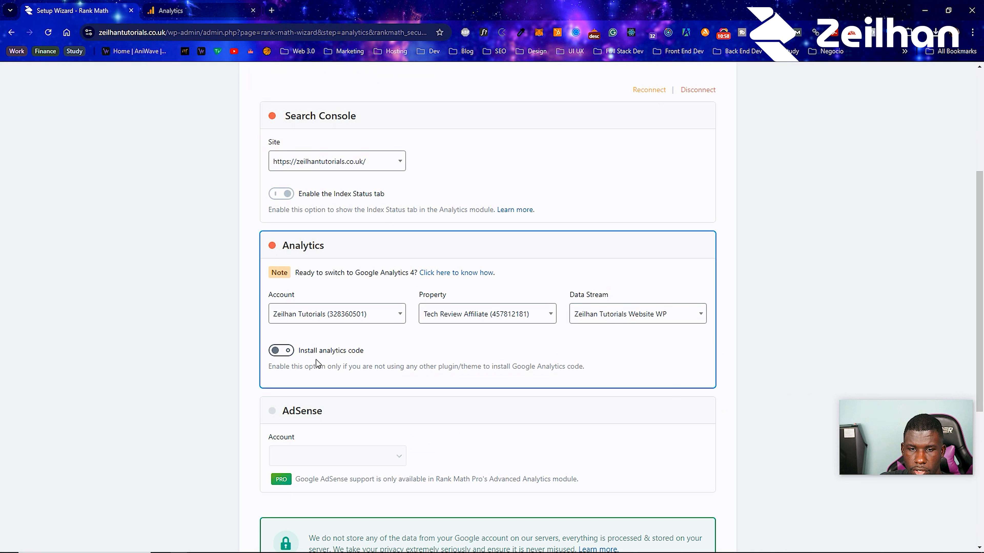
# Enable Install analytics code and Exclude Logged-in users, and continue to the wizard's Sitemaps stage.
pyautogui.click(286, 355)
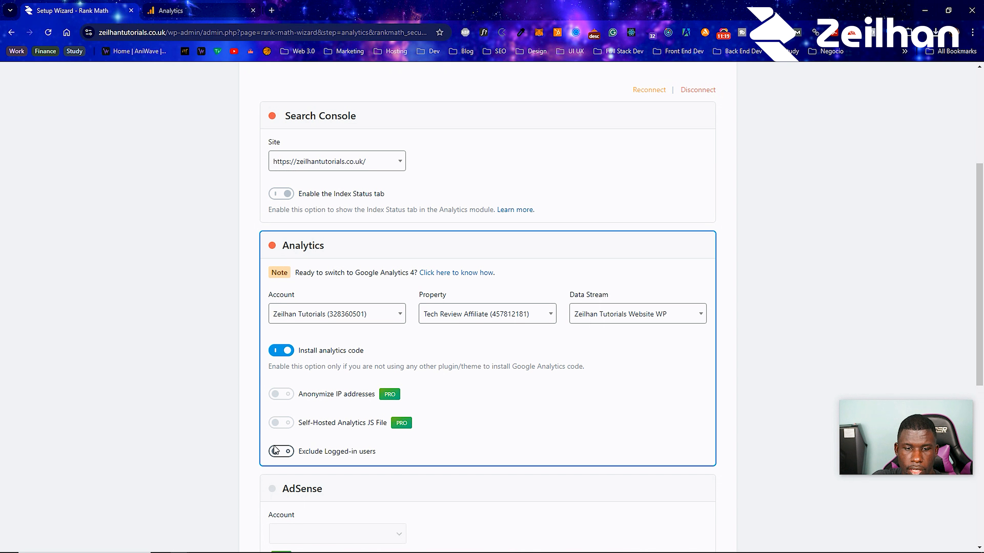
pyautogui.click(275, 453)
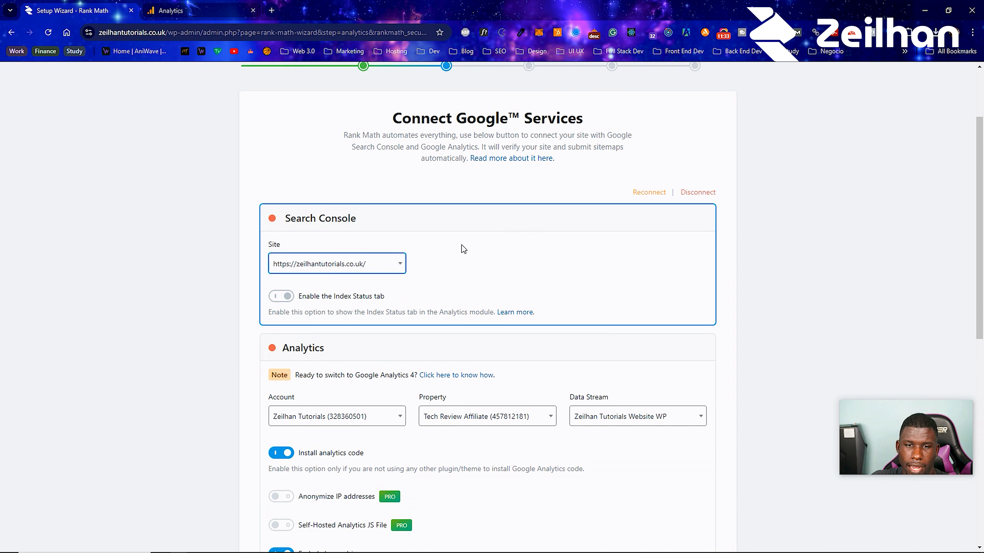
pyautogui.scroll(-5, 487, 247)
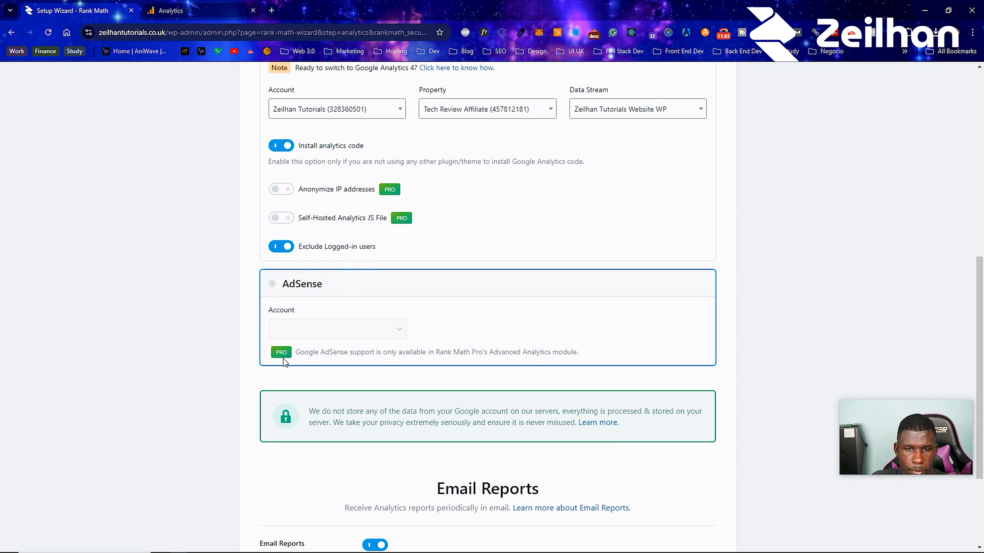
pyautogui.scroll(-3, 283, 349)
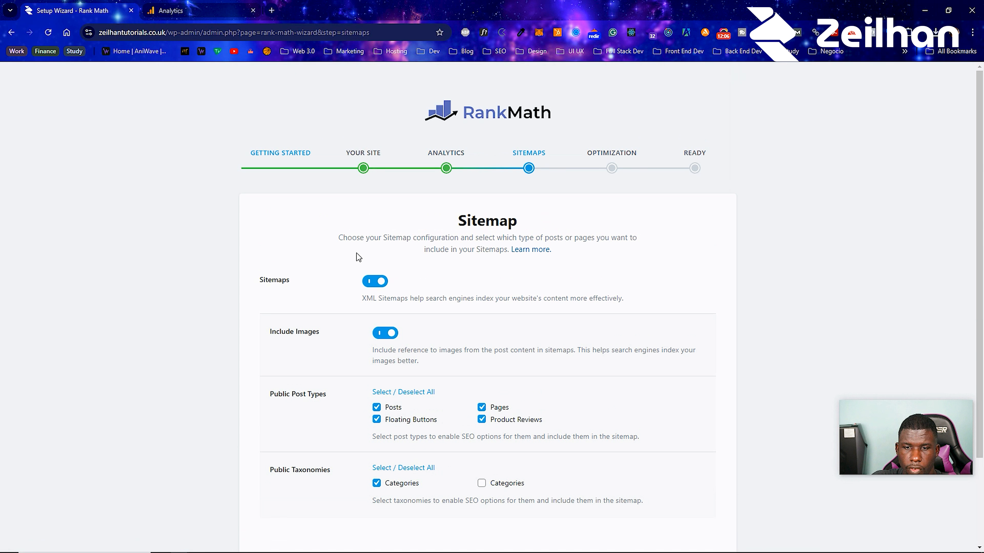
# Save the default Sitemap and SEO Tweaks settings and continue to the wizard's Ready stage.
pyautogui.scroll(-2, 356, 258)
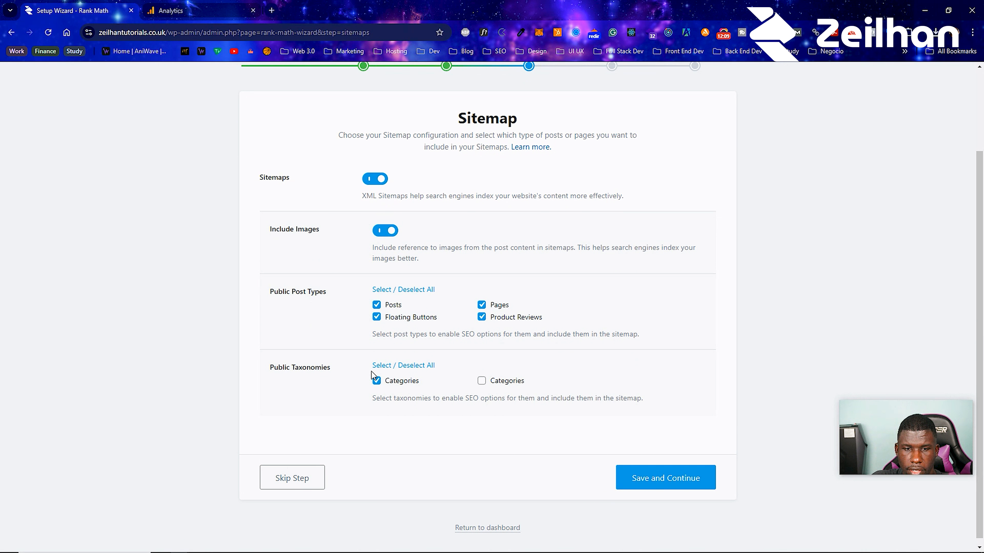
pyautogui.click(657, 479)
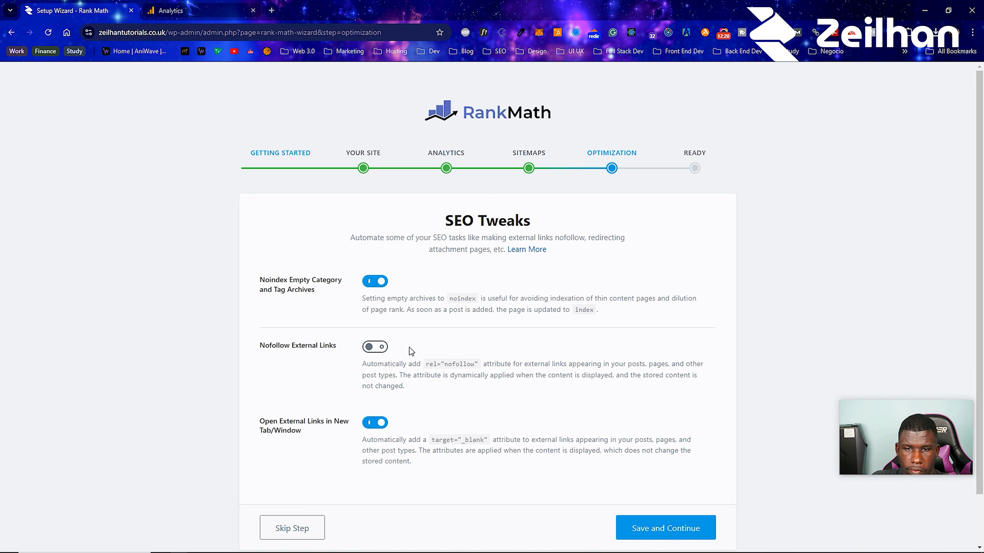
pyautogui.scroll(-2, 446, 331)
pyautogui.click(675, 470)
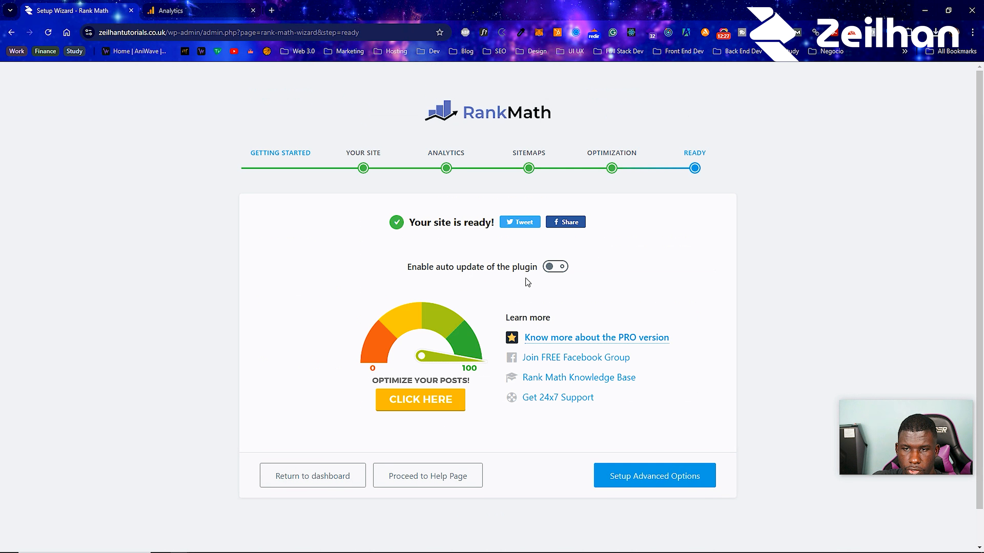
# Enable auto update of the plugin, and proceed into the advanced options past Role Manager, leaving it off.
pyautogui.click(559, 268)
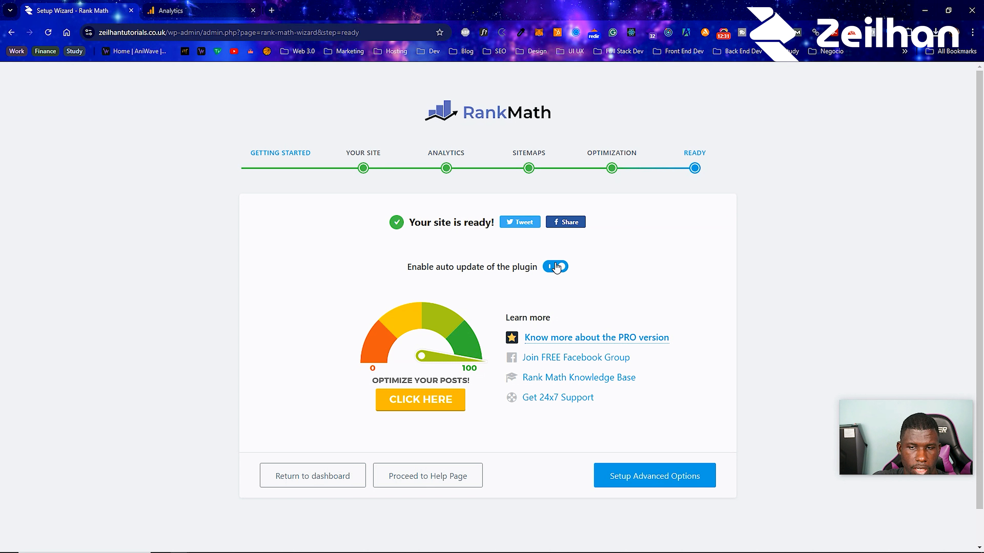
pyautogui.click(642, 478)
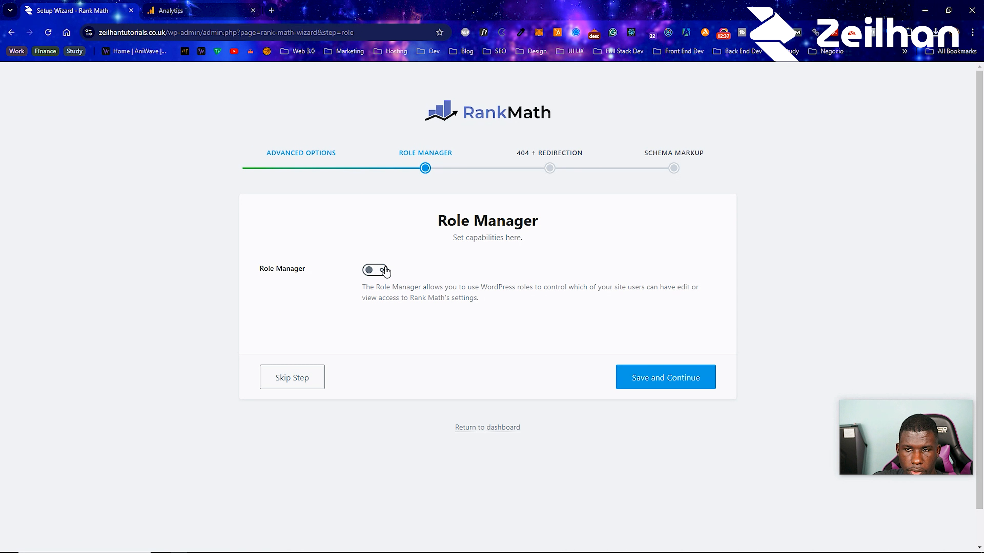
pyautogui.click(663, 389)
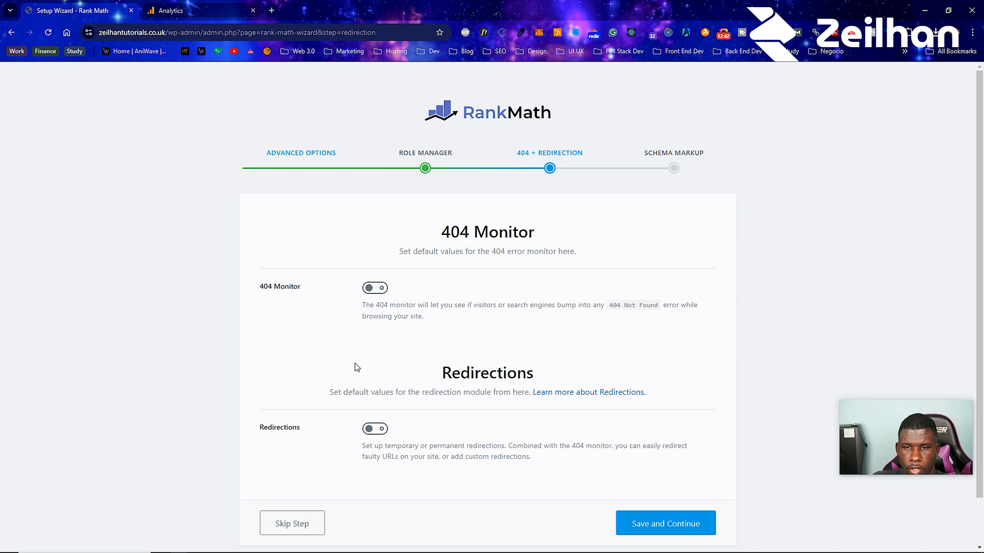
# Enable 404 Monitor and Redirections, and save to continue to the Schema Markup stage.
pyautogui.click(376, 290)
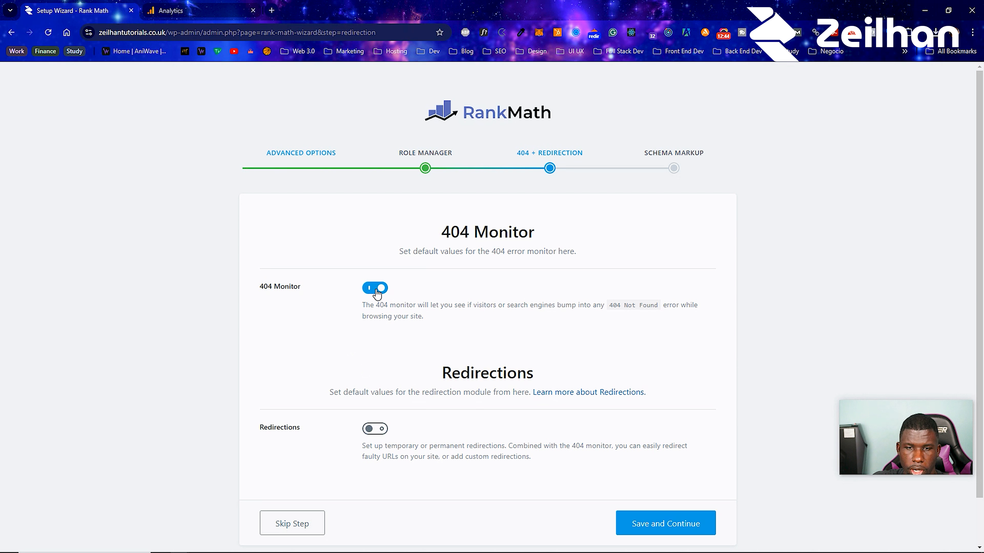
pyautogui.click(380, 430)
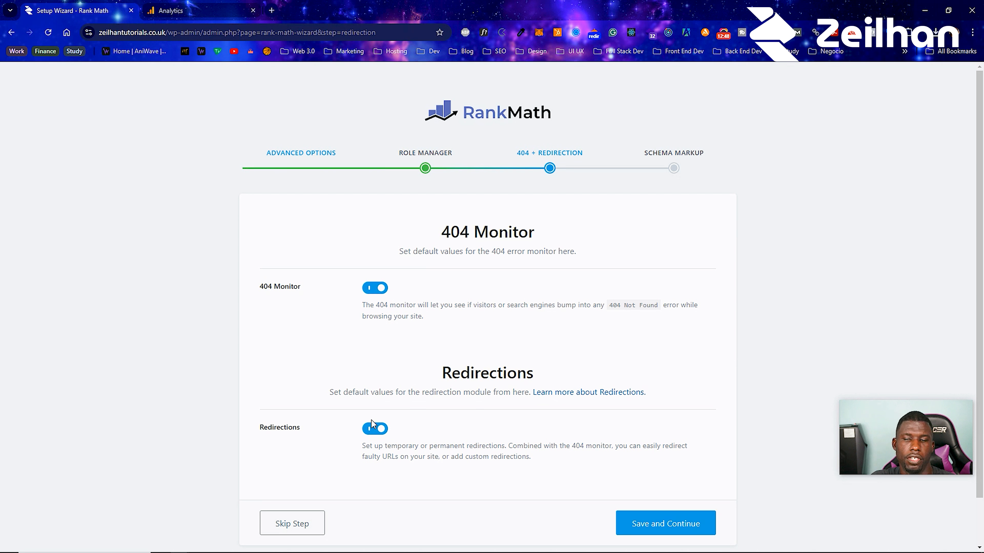
pyautogui.scroll(-1, 371, 413)
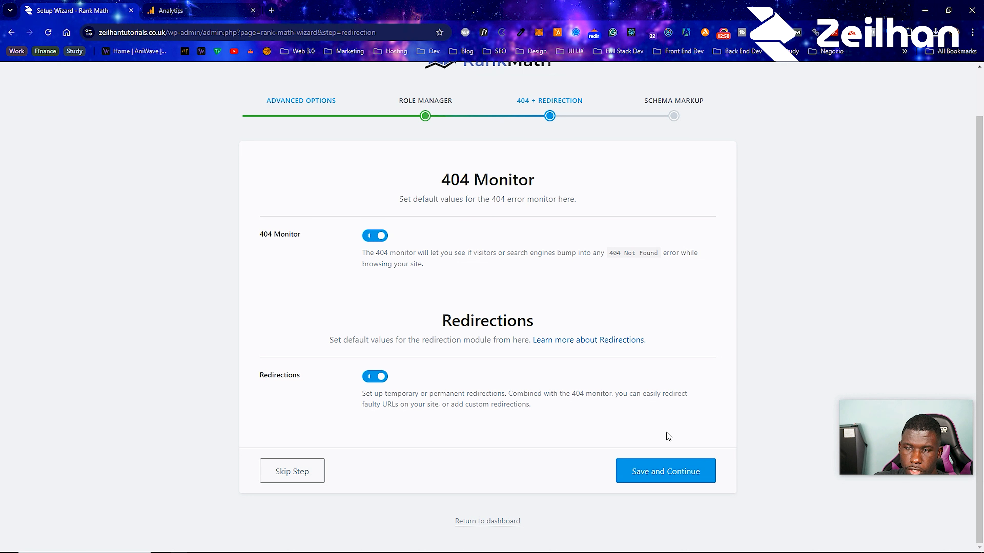
pyautogui.click(666, 474)
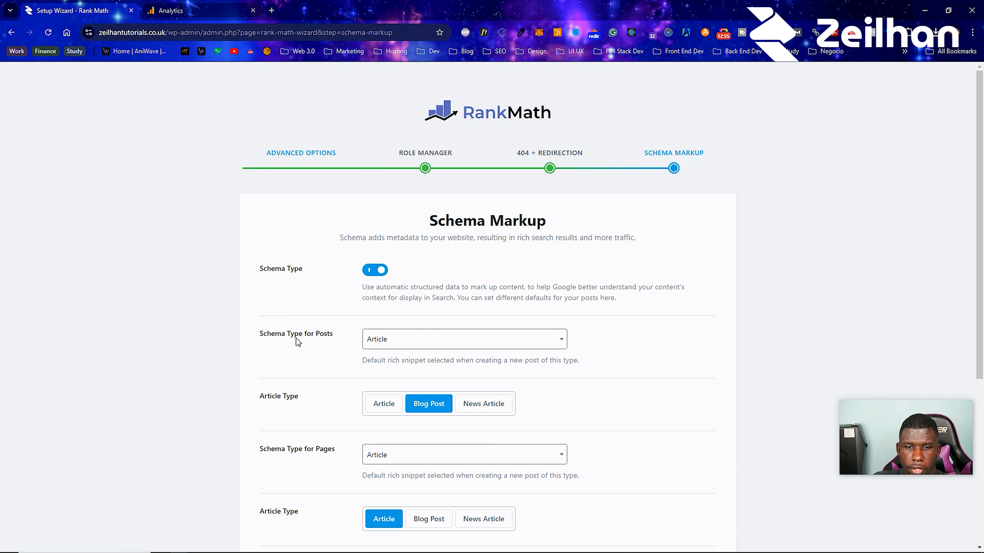
# Review the schema types offered for Posts and keep Article selected.
pyautogui.click(367, 338)
pyautogui.scroll(-5, 437, 408)
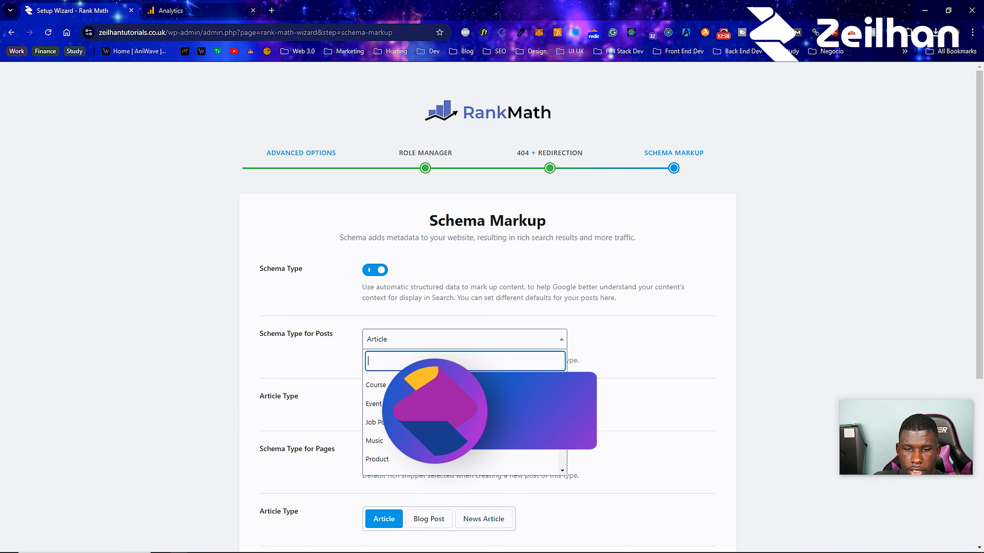
pyautogui.scroll(3, 434, 411)
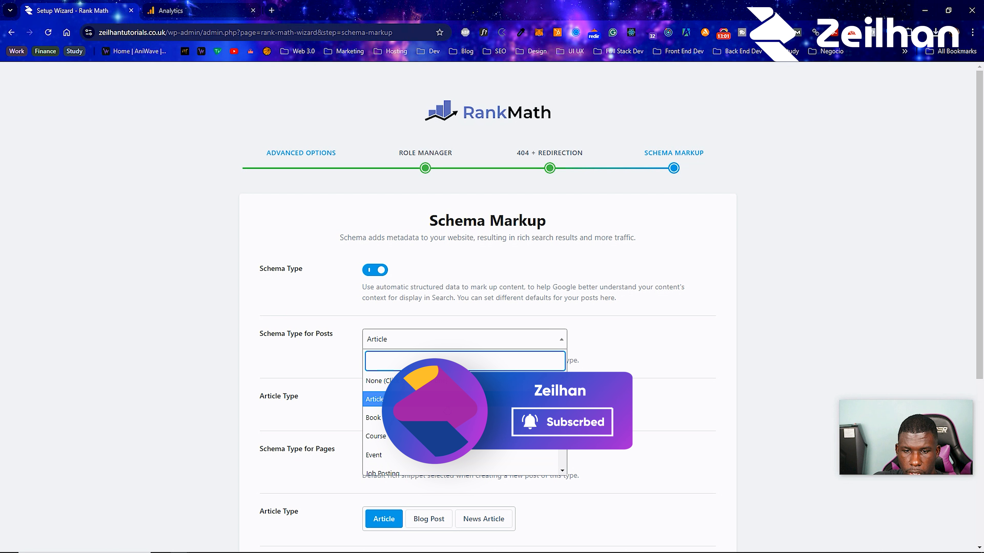
pyautogui.click(430, 400)
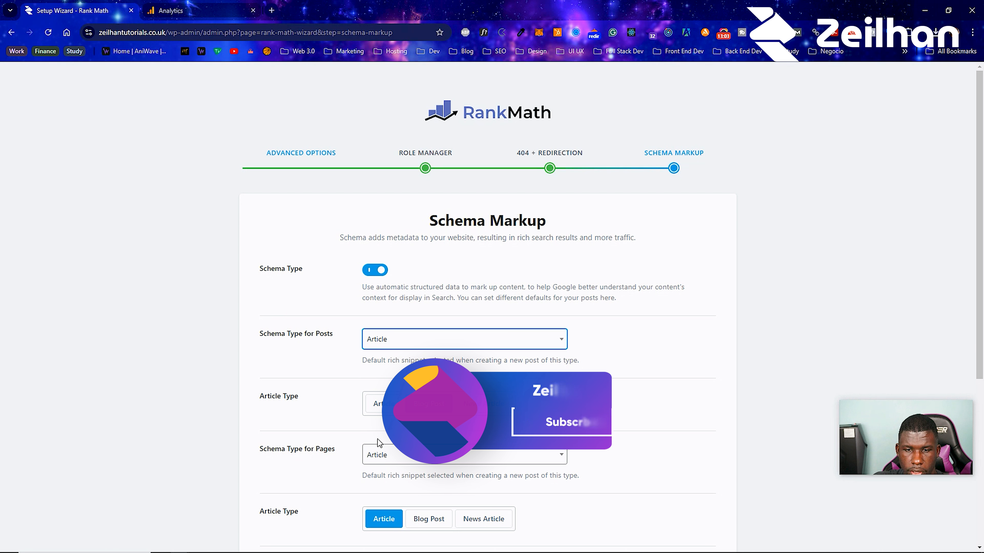
# Set the schema type for Pages to None and the schema type for Product Reviews to Article.
pyautogui.scroll(-4, 426, 407)
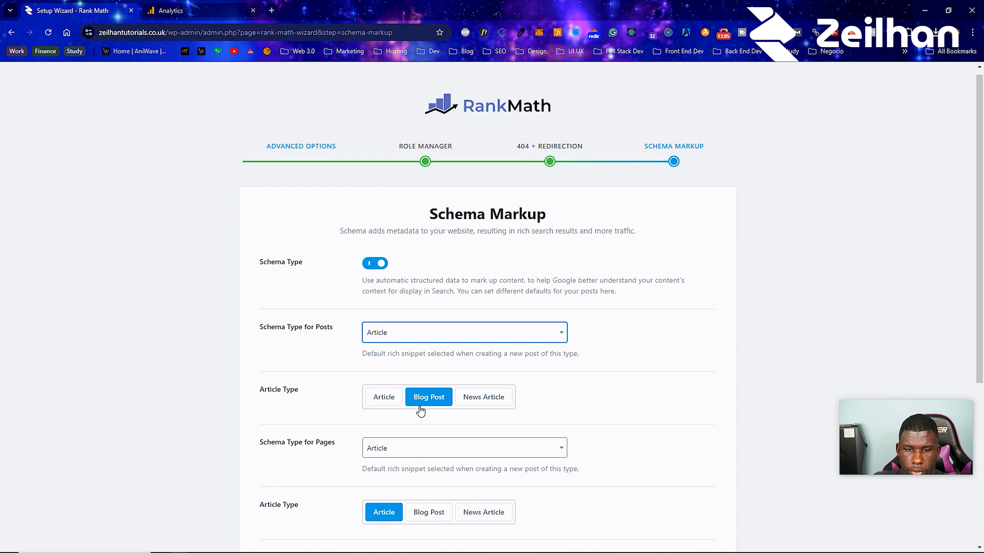
pyautogui.click(395, 308)
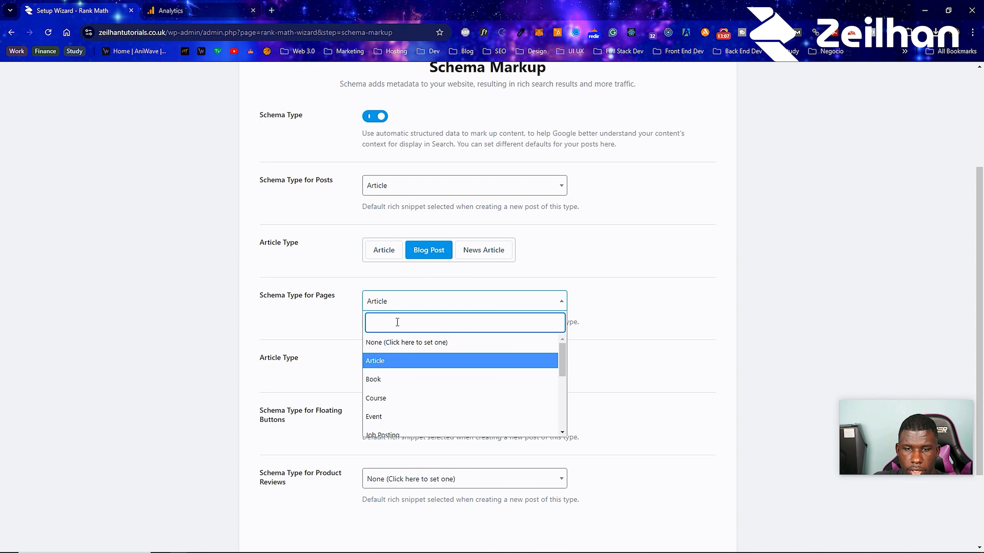
pyautogui.click(400, 345)
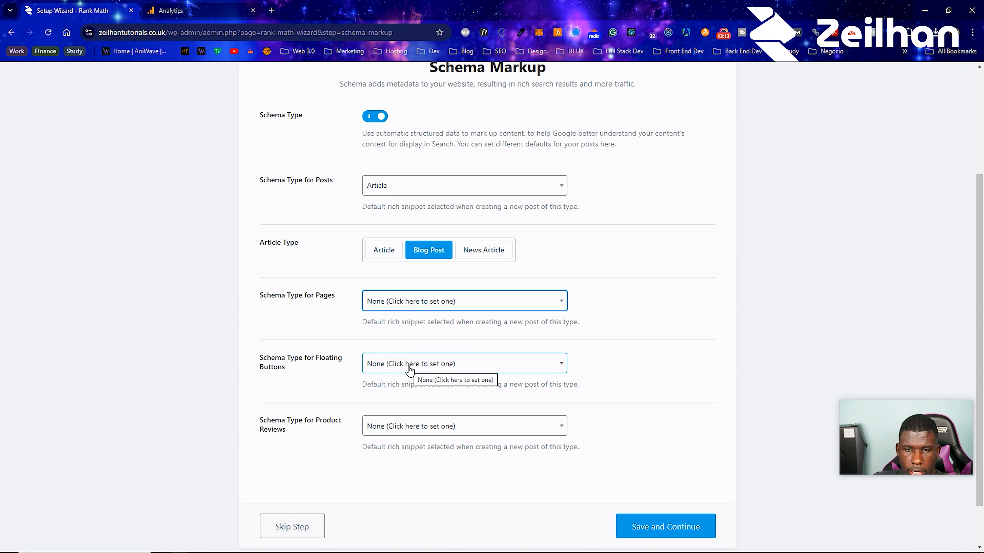
pyautogui.click(386, 429)
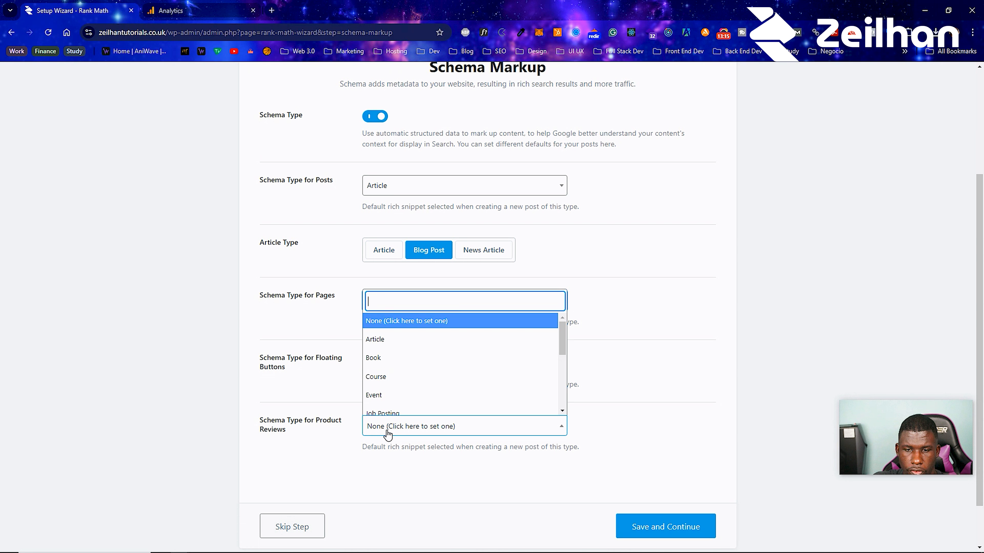
pyautogui.click(450, 341)
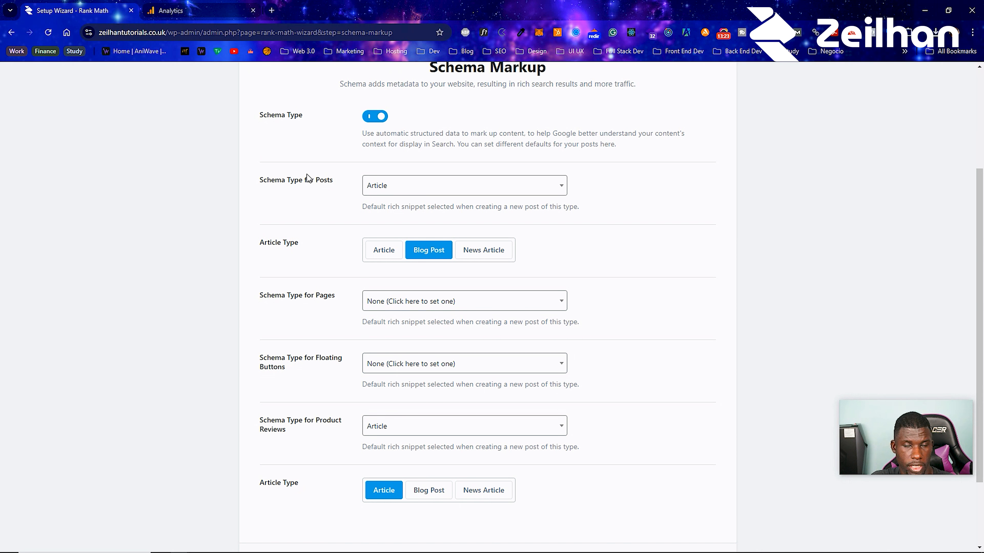
pyautogui.scroll(-1, 308, 178)
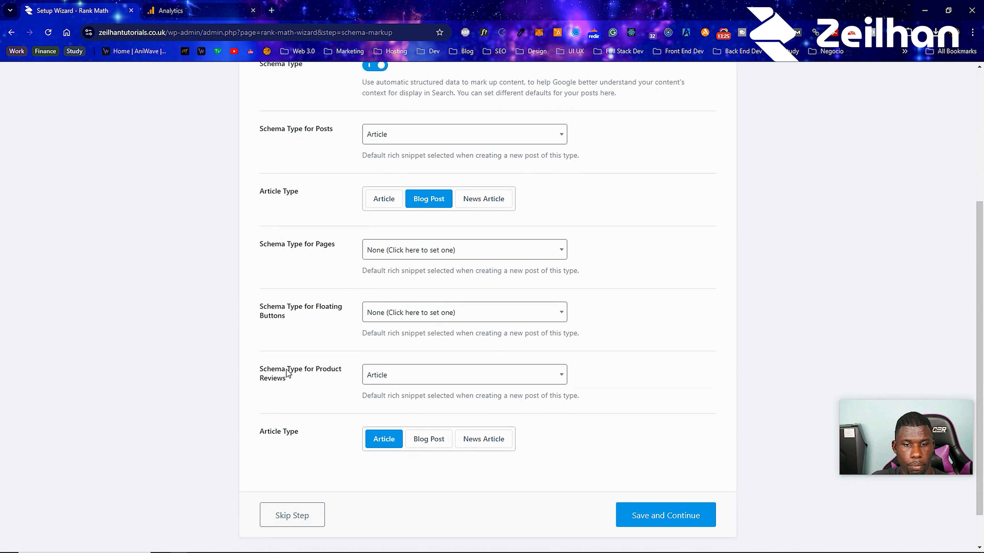